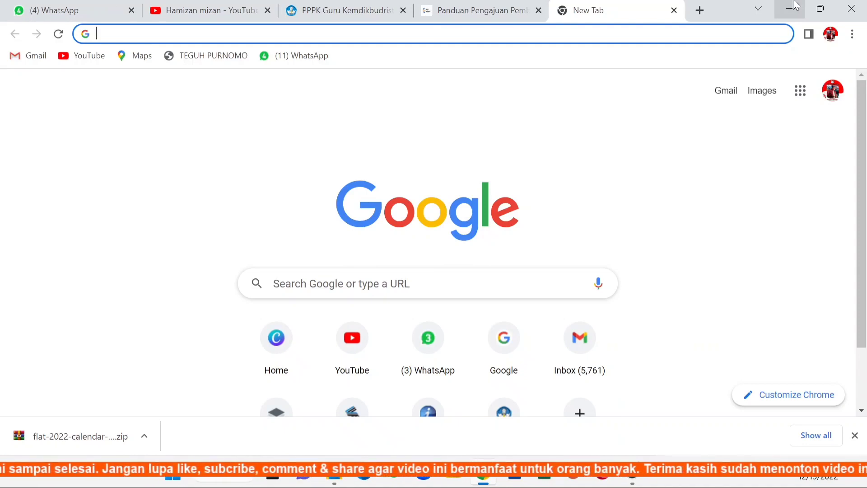
Step: Open canva.com in the browser and look over the suggested templates on its home page
{"action": "type", "text": "canva.com"}
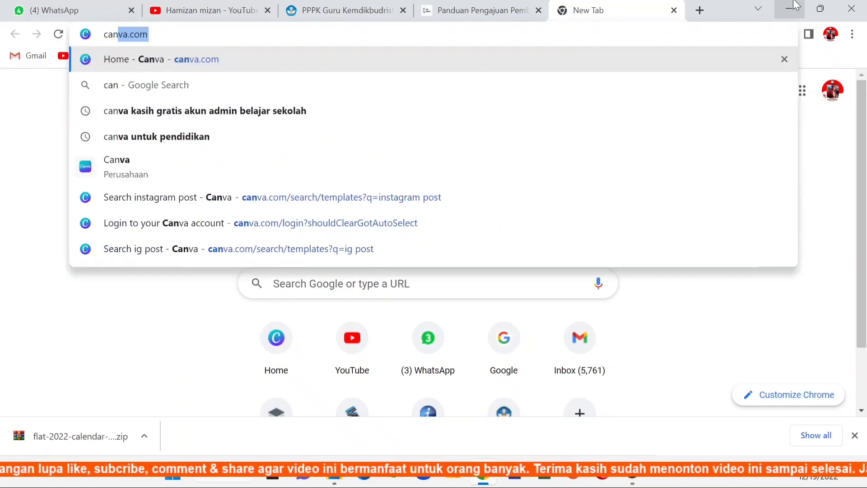
{"action": "key", "text": "Return"}
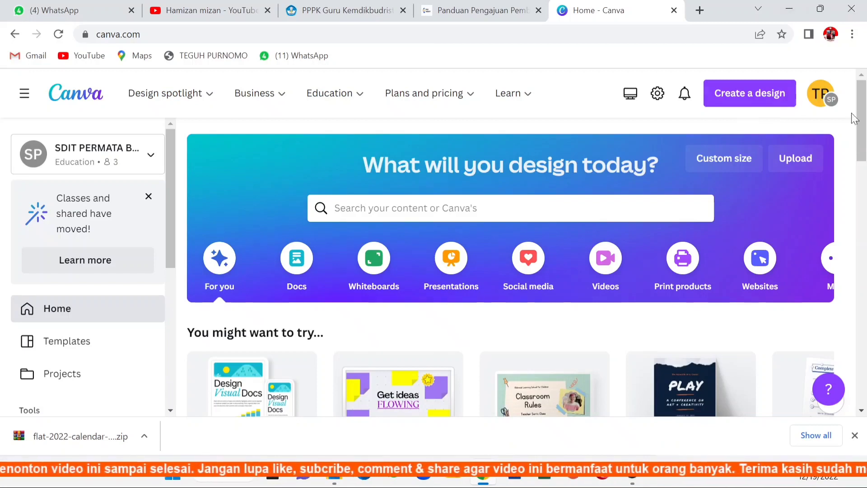
{"action": "mouse_move", "coordinate": [864, 126]}
{"action": "left_mouse_down"}
{"action": "mouse_move", "coordinate": [861, 253]}
{"action": "mouse_move", "coordinate": [863, 115]}
{"action": "left_mouse_up"}
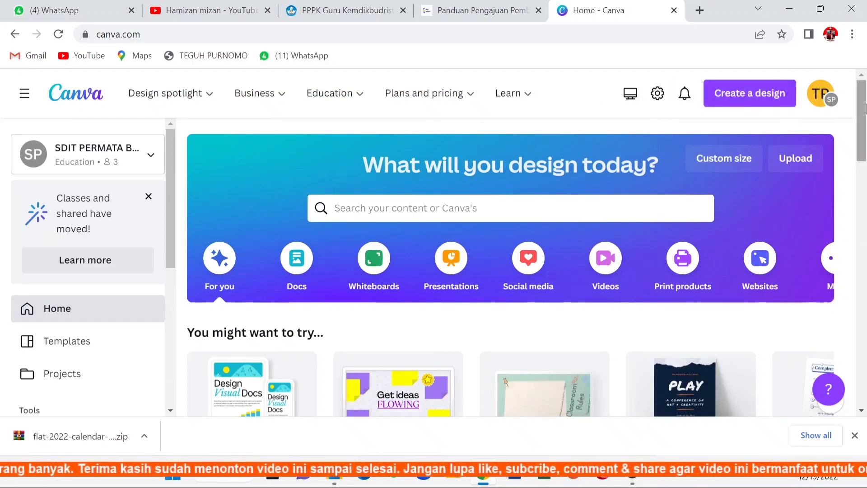
{"action": "left_click_drag", "start_coordinate": [865, 111], "coordinate": [844, 77]}
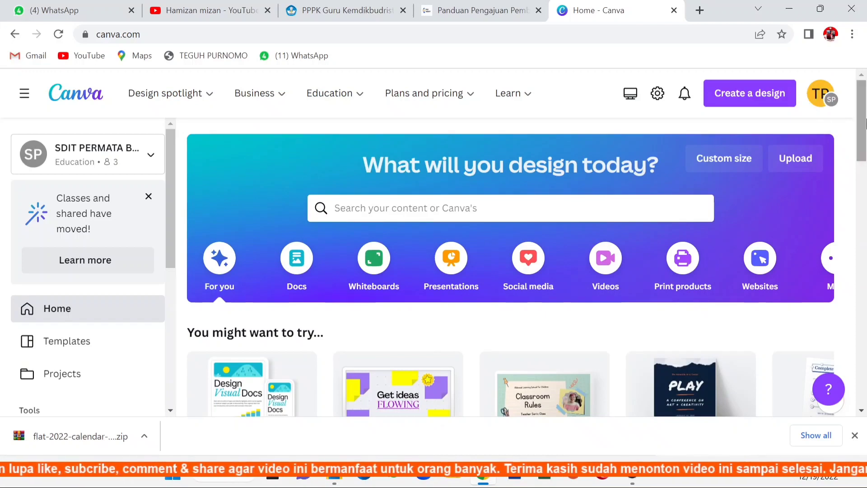
{"action": "left_click_drag", "start_coordinate": [865, 120], "coordinate": [862, 225]}
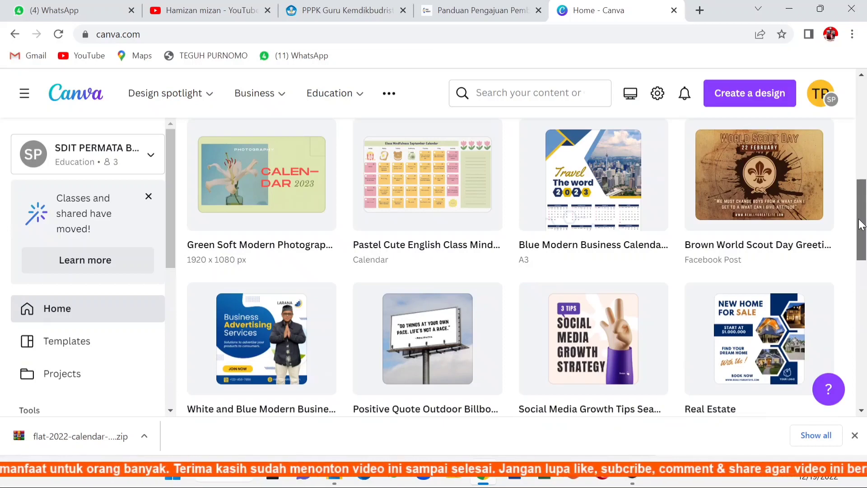
{"action": "left_click_drag", "start_coordinate": [862, 224], "coordinate": [865, 118]}
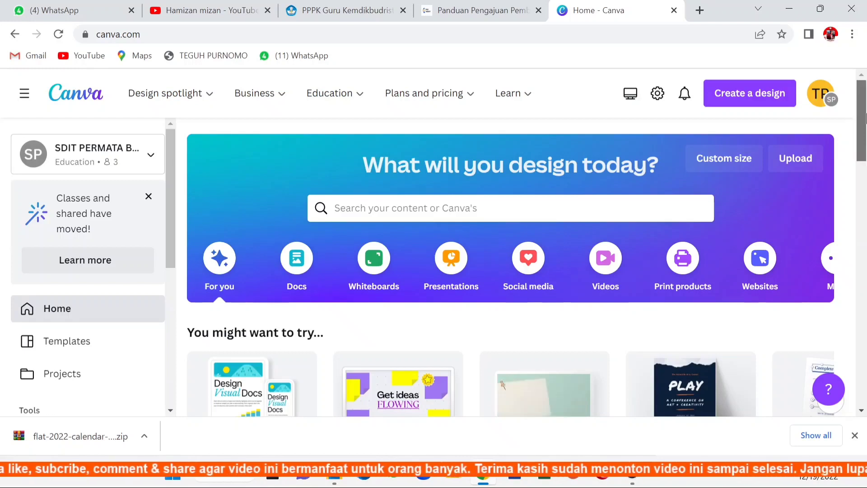
{"action": "mouse_move", "coordinate": [866, 118]}
{"action": "left_mouse_down"}
{"action": "mouse_move", "coordinate": [863, 144]}
{"action": "mouse_move", "coordinate": [865, 113]}
{"action": "left_mouse_up"}
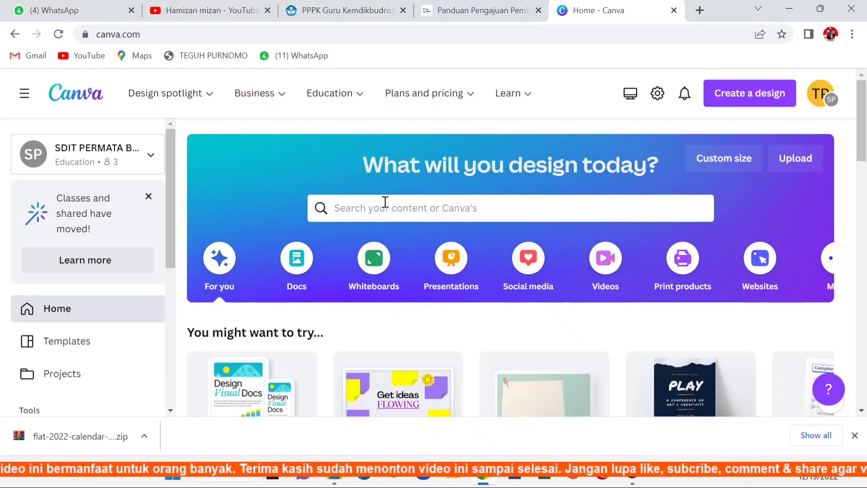
Step: Search the Canva templates for "poster"
{"action": "left_click", "coordinate": [386, 201]}
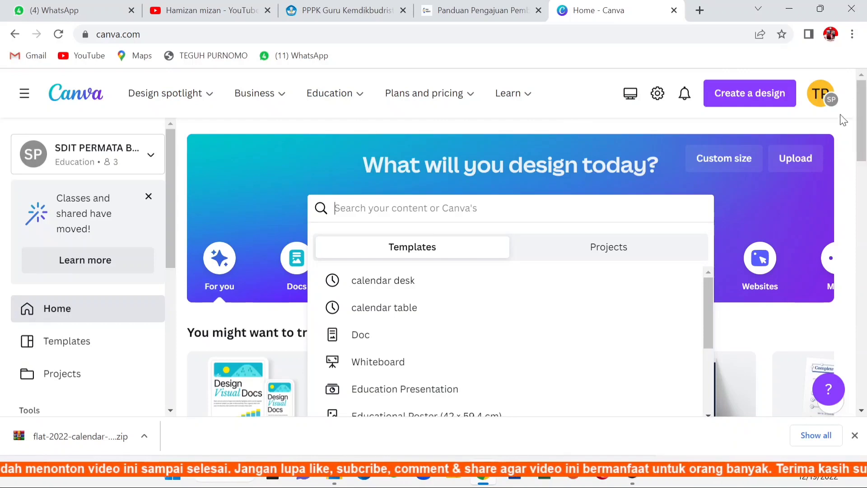
{"action": "left_click", "coordinate": [840, 128]}
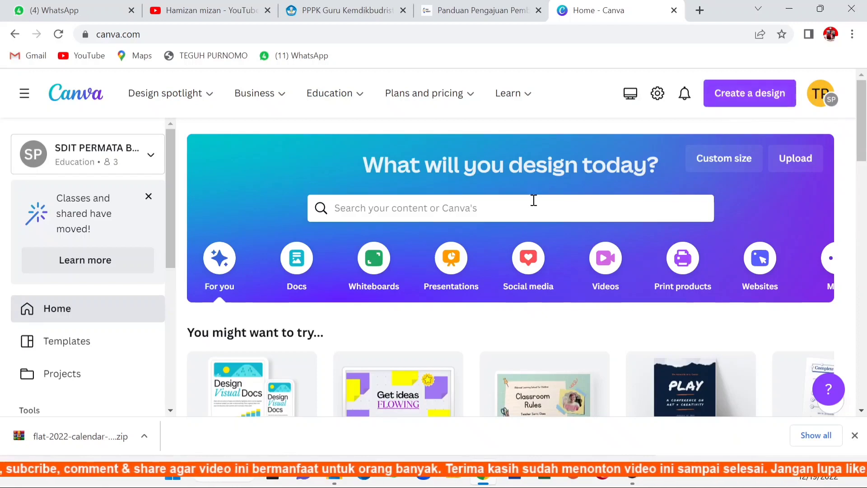
{"action": "left_click", "coordinate": [409, 219]}
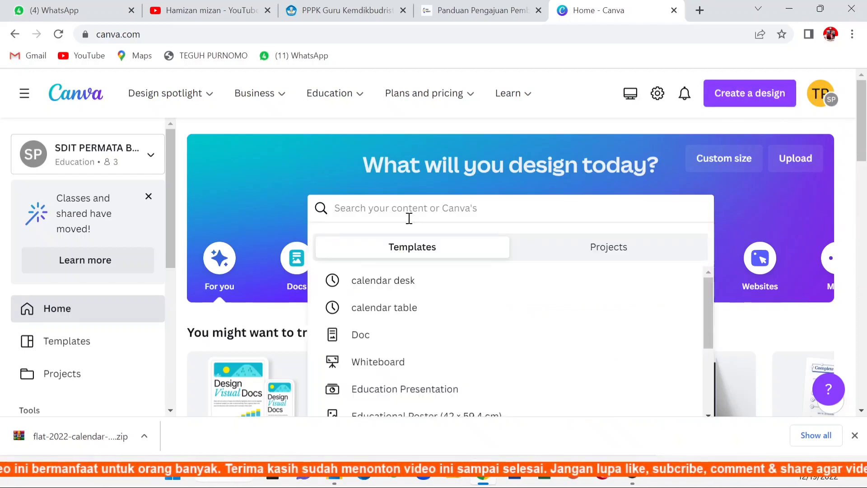
{"action": "type", "text": "calend"}
{"action": "key", "text": "BackSpace"}
{"action": "key", "text": "BackSpace"}
{"action": "key", "text": "BackSpace"}
{"action": "key", "text": "BackSpace"}
{"action": "key", "text": "BackSpace"}
{"action": "key", "text": "BackSpace"}
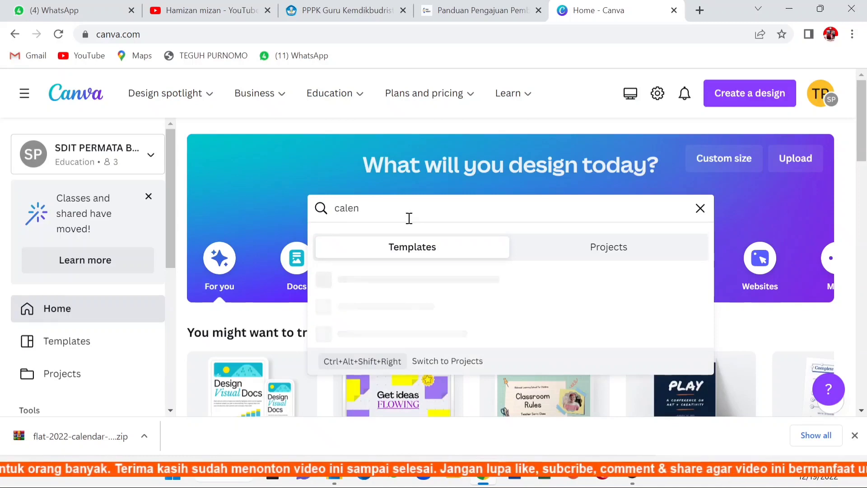
{"action": "type", "text": "poster"}
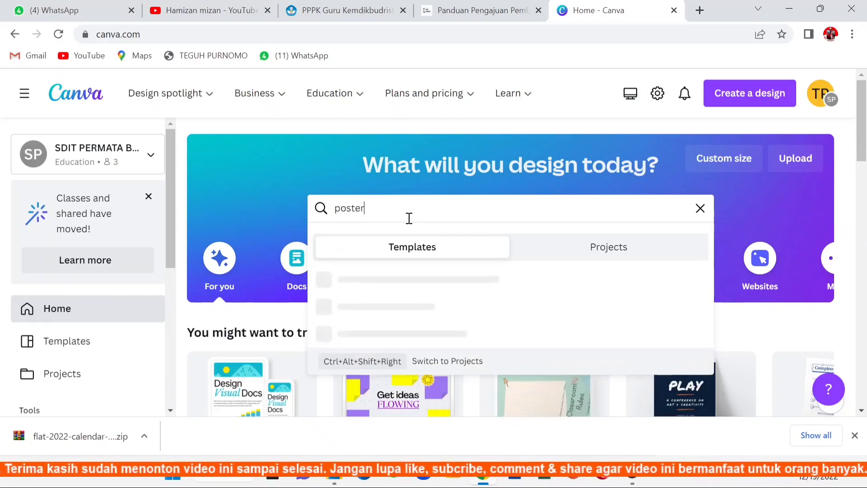
{"action": "key", "text": "Return"}
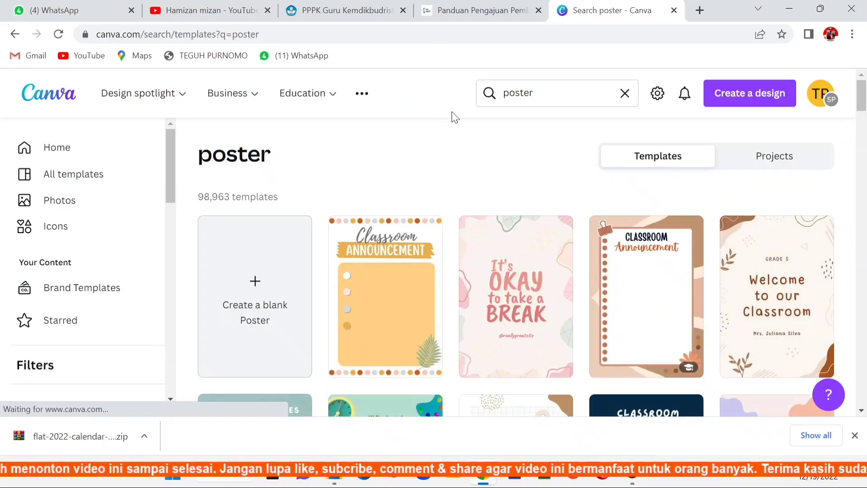
Step: Replace the search term with "flyer" and search the templates for it
{"action": "left_click", "coordinate": [533, 99]}
{"action": "type", "text": "fp"}
{"action": "key", "text": "BackSpace"}
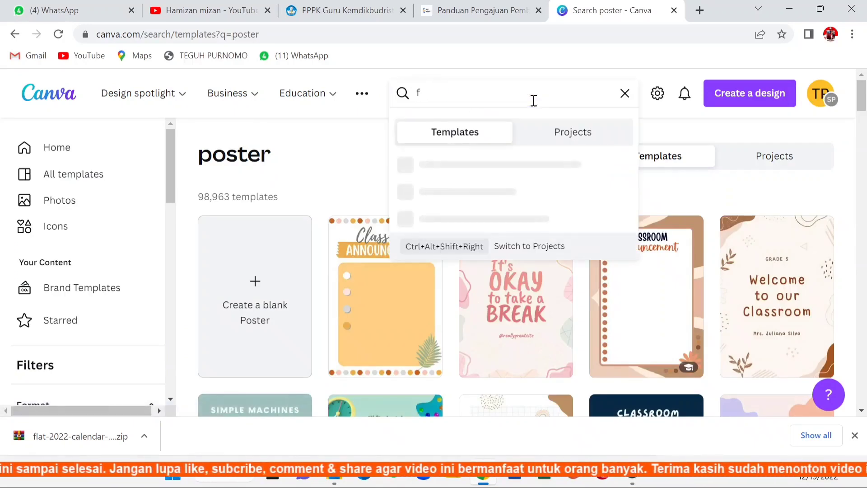
{"action": "type", "text": "lyer"}
{"action": "key", "text": "Return"}
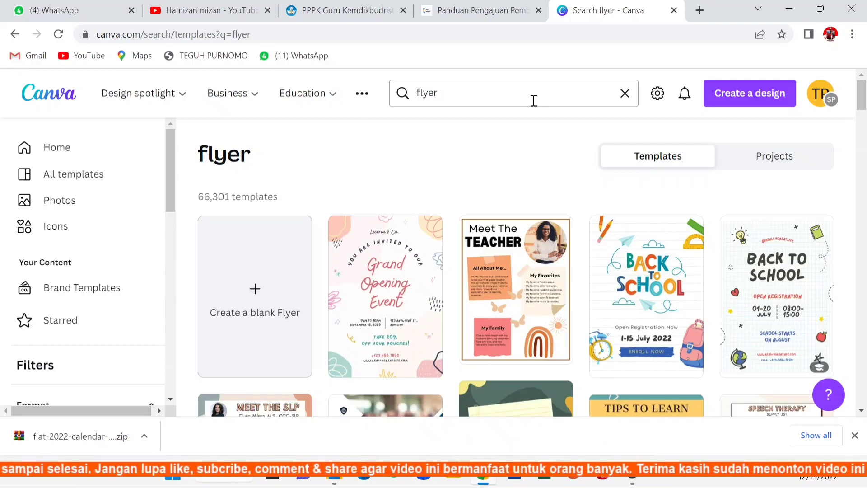
Step: Search the templates for "calendar desk"
{"action": "left_click", "coordinate": [533, 100]}
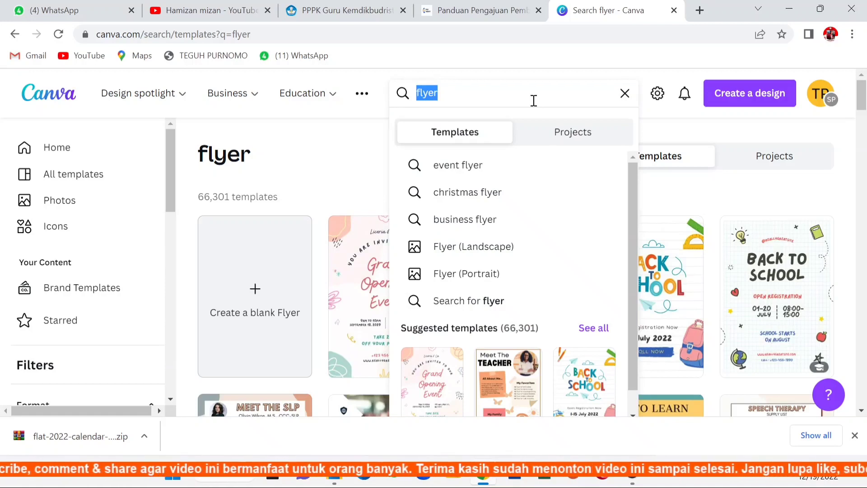
{"action": "type", "text": "calenda"}
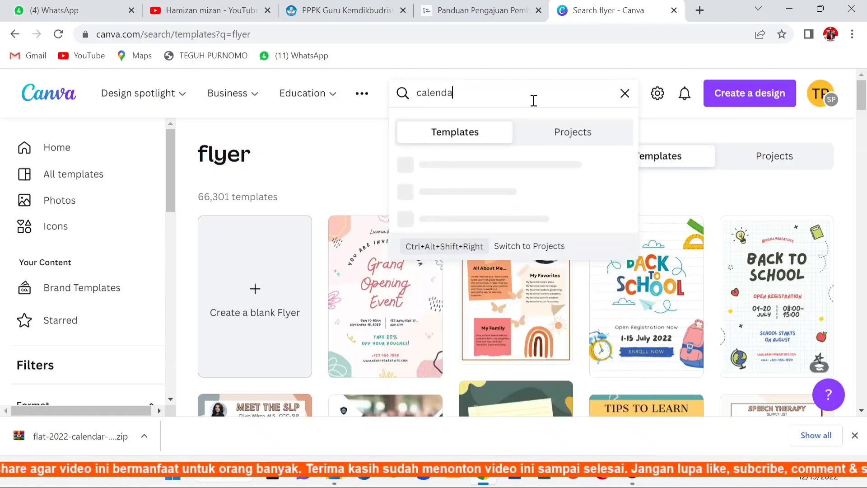
{"action": "type", "text": "r desk"}
{"action": "key", "text": "Return"}
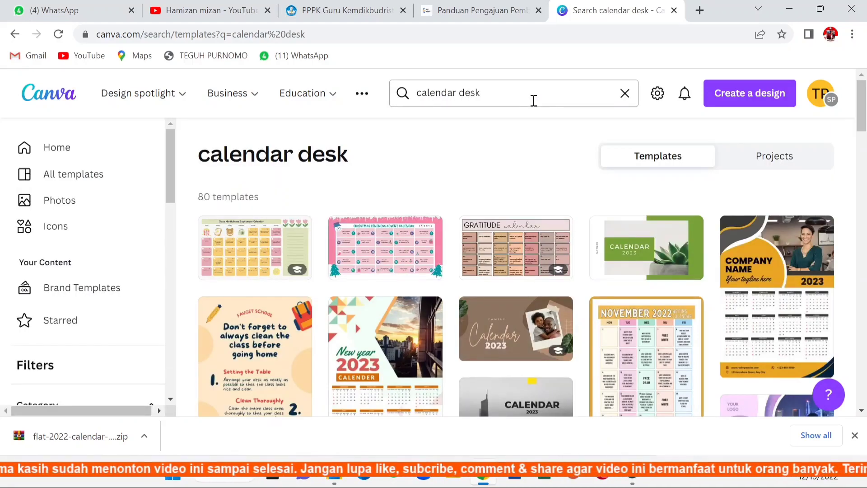
Step: Browse the calendar results, open the green 2023 photography desk calendar template as a new design, and return to the results
{"action": "scroll", "coordinate": [865, 117], "scroll_direction": "down", "scroll_amount": 2}
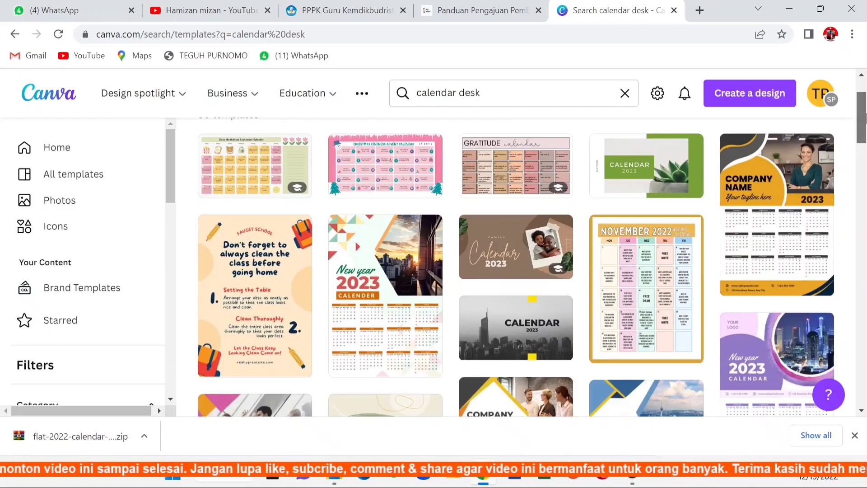
{"action": "mouse_move", "coordinate": [683, 168]}
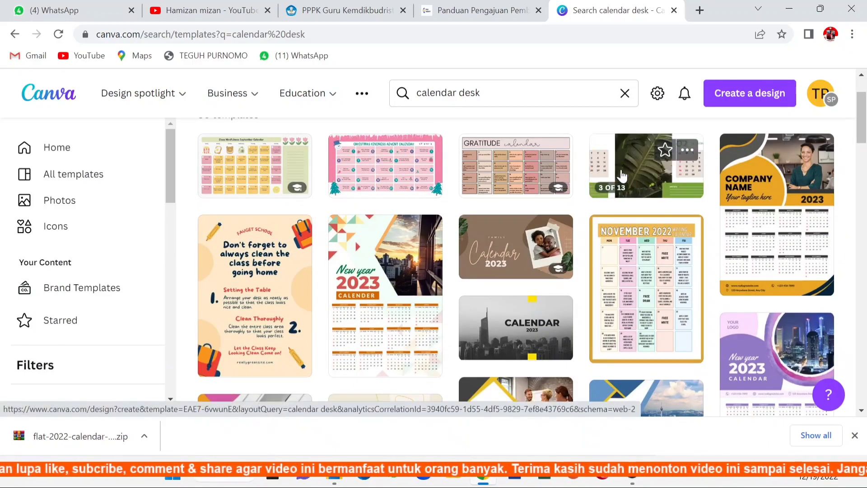
{"action": "mouse_move", "coordinate": [750, 217]}
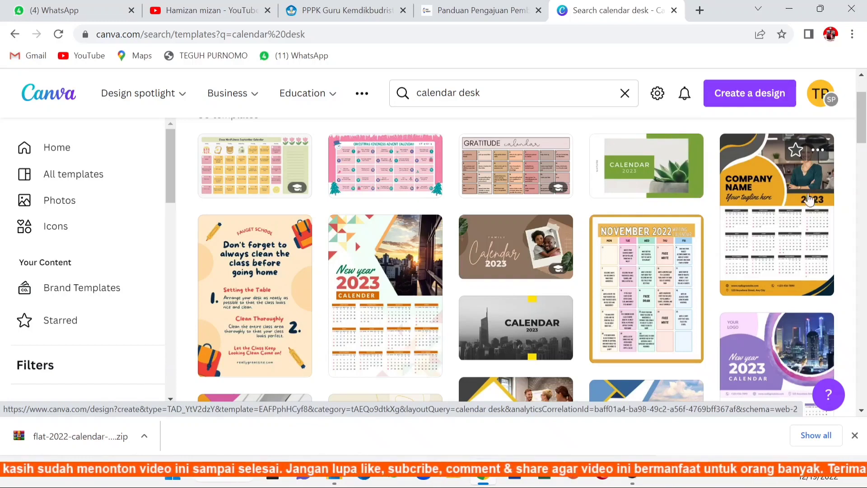
{"action": "left_click_drag", "start_coordinate": [865, 133], "coordinate": [865, 134]}
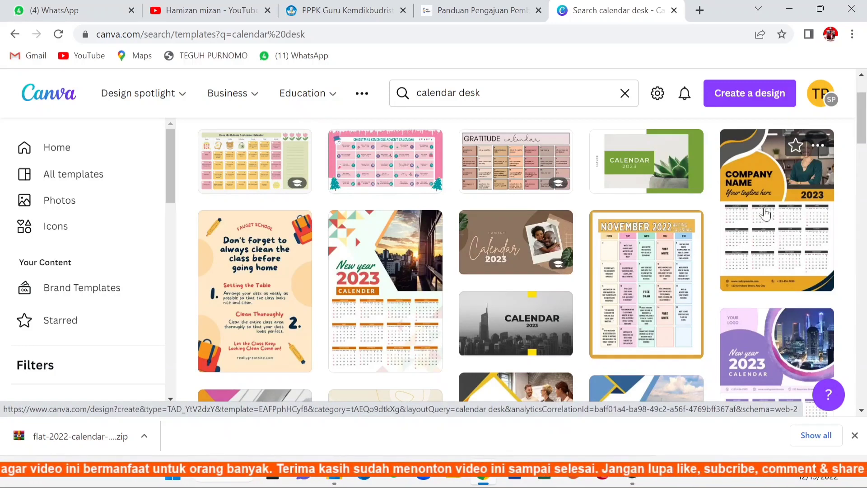
{"action": "scroll", "coordinate": [864, 141], "scroll_direction": "down", "scroll_amount": 3}
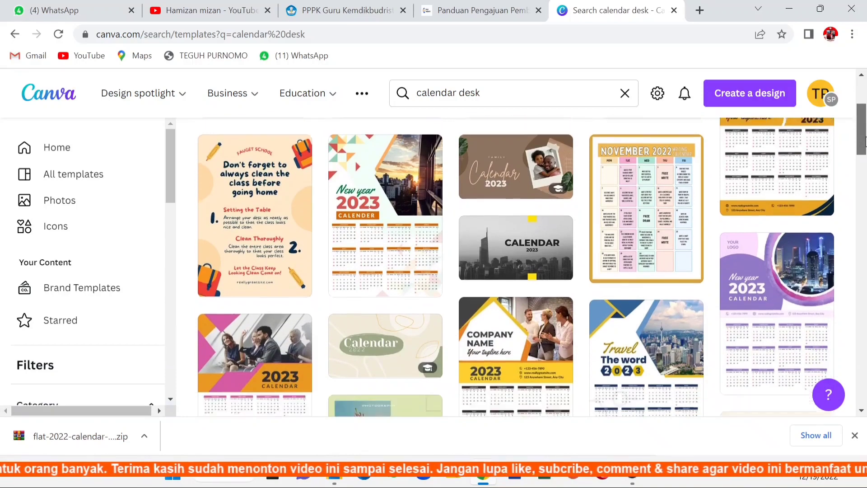
{"action": "left_click_drag", "start_coordinate": [865, 141], "coordinate": [865, 166]}
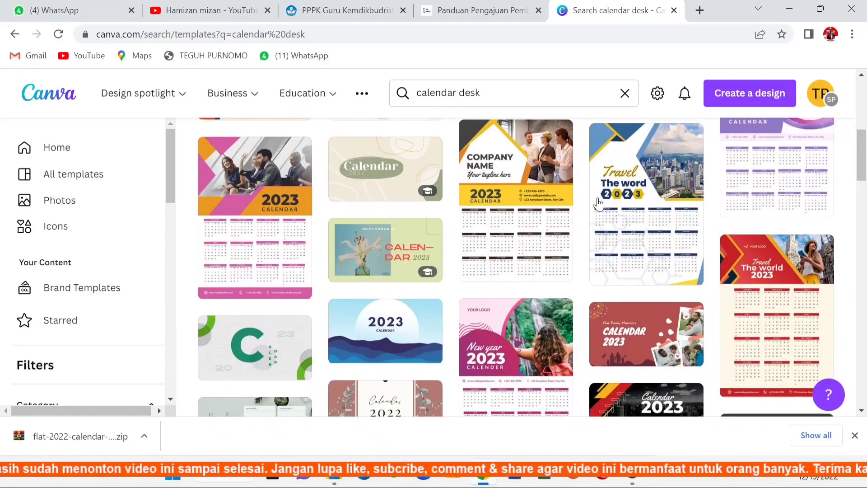
{"action": "left_click", "coordinate": [368, 260]}
{"action": "left_click", "coordinate": [552, 10]}
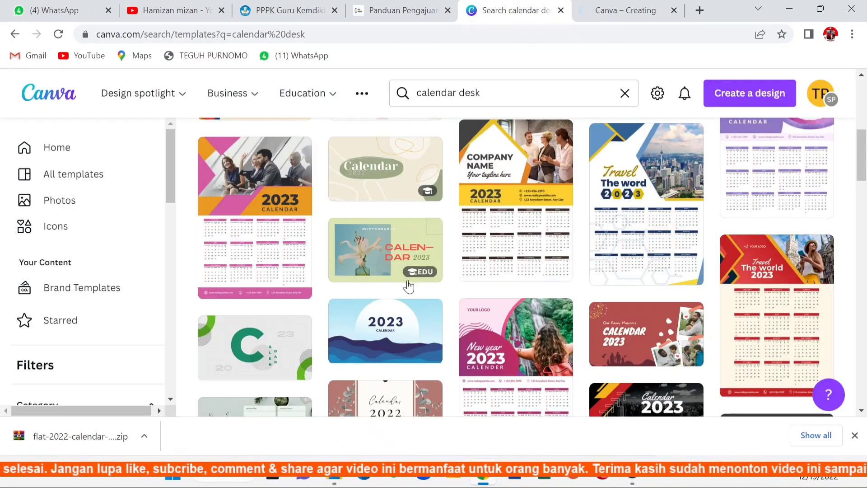
Step: Open the blue "Travel The word 2023" calendar template from the results as a new design
{"action": "mouse_move", "coordinate": [411, 273]}
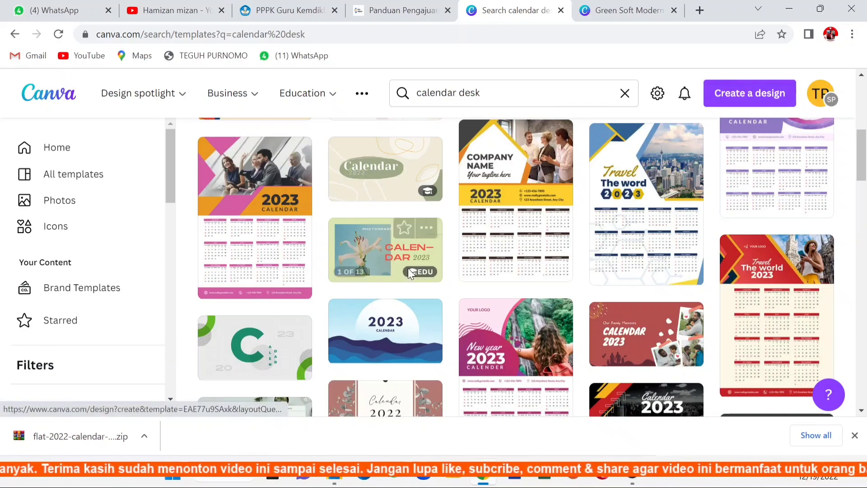
{"action": "mouse_move", "coordinate": [573, 201]}
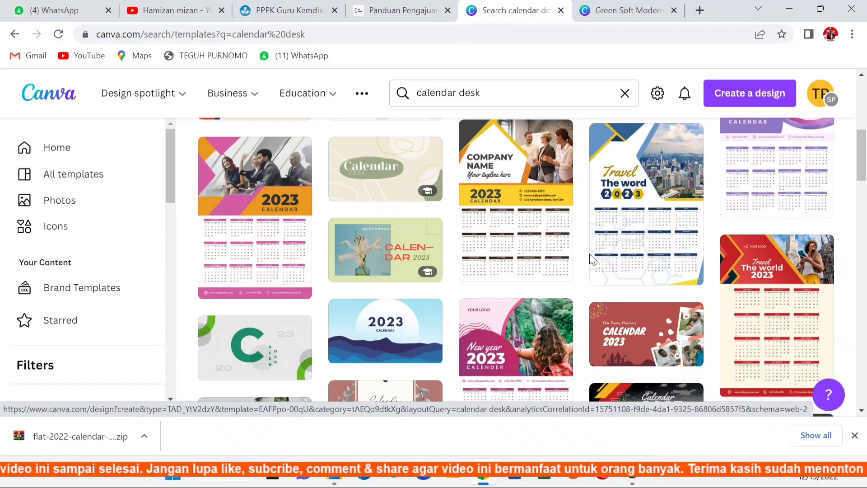
{"action": "mouse_move", "coordinate": [601, 251]}
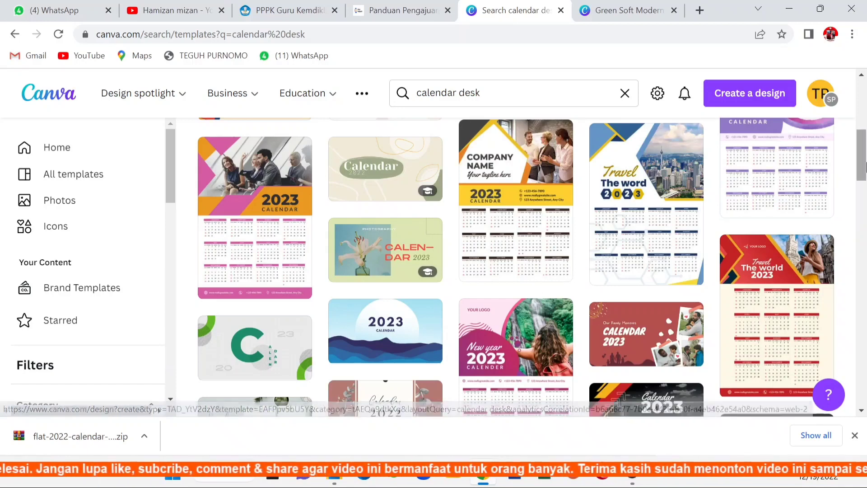
{"action": "mouse_move", "coordinate": [864, 174]}
{"action": "left_mouse_down"}
{"action": "mouse_move", "coordinate": [864, 190]}
{"action": "mouse_move", "coordinate": [865, 165]}
{"action": "left_mouse_up"}
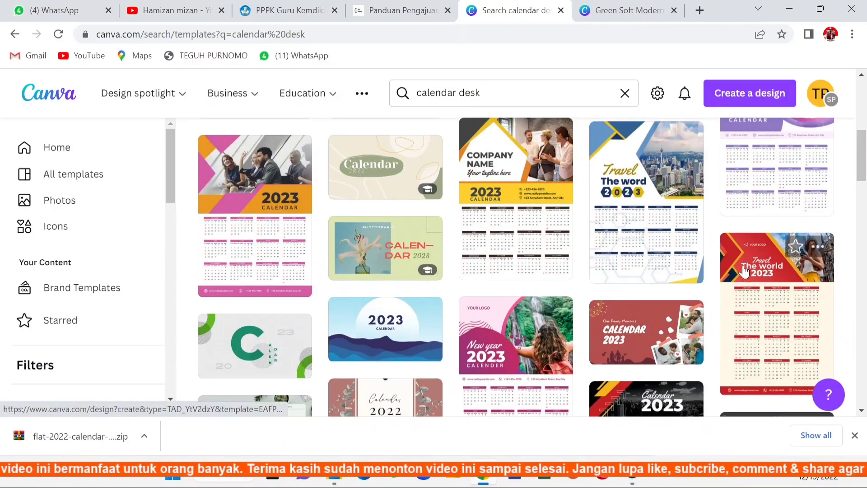
{"action": "left_click", "coordinate": [659, 234]}
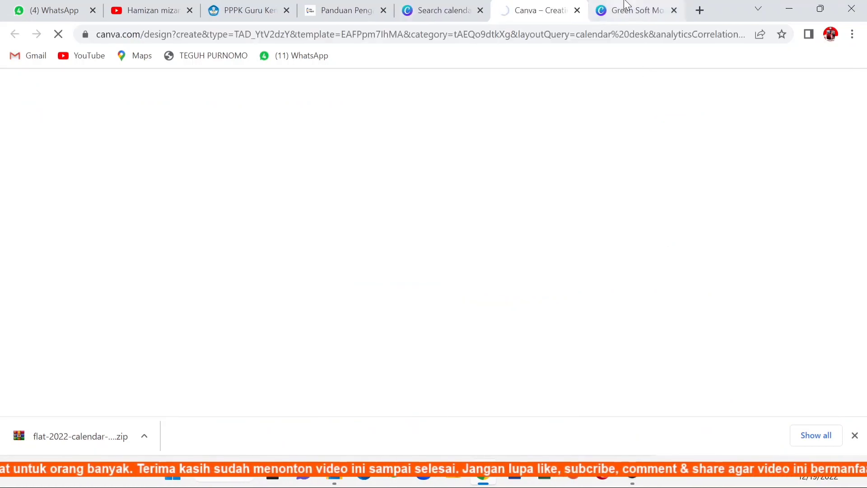
Step: Switch to the Green Soft Modern Photography Desk Calendar 2023 design and examine its January and February pages at 36% zoom
{"action": "left_click", "coordinate": [626, 5]}
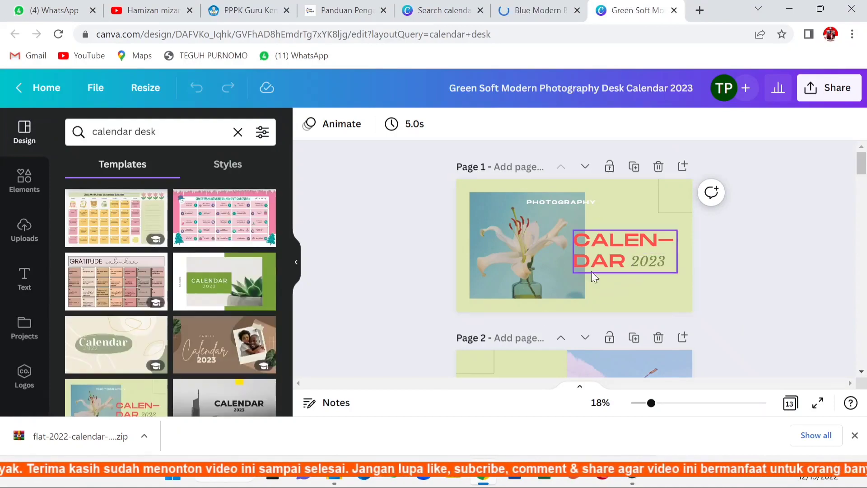
{"action": "scroll", "coordinate": [700, 222], "scroll_direction": "down", "scroll_amount": 5}
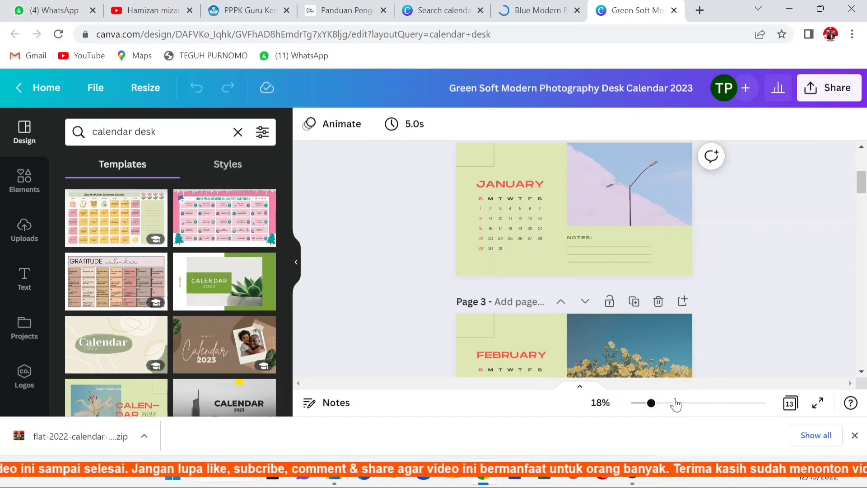
{"action": "left_click", "coordinate": [676, 403]}
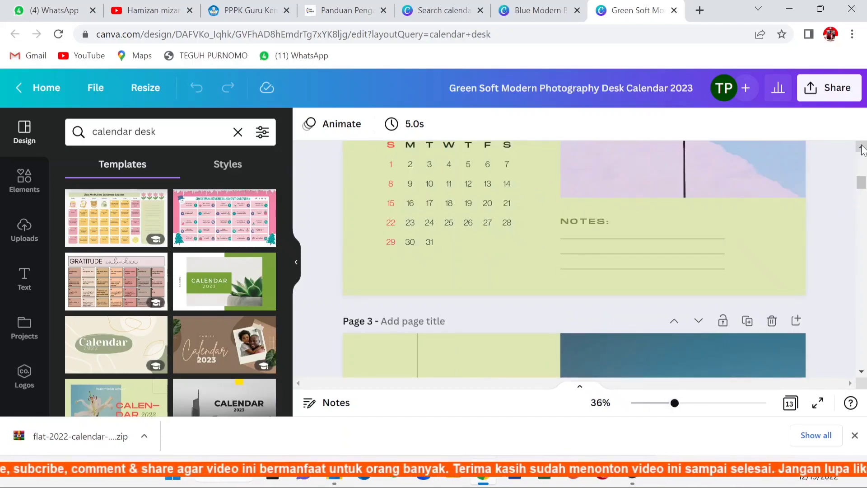
{"action": "left_click", "coordinate": [861, 148]}
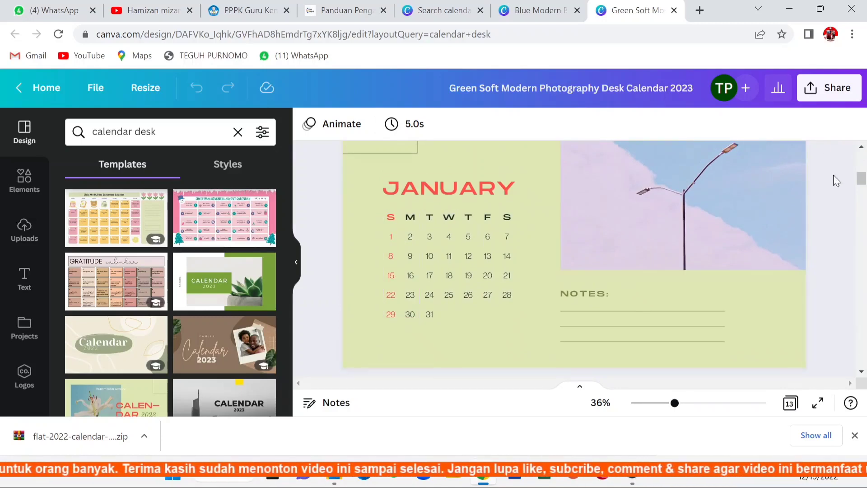
{"action": "left_click_drag", "start_coordinate": [862, 179], "coordinate": [862, 199]}
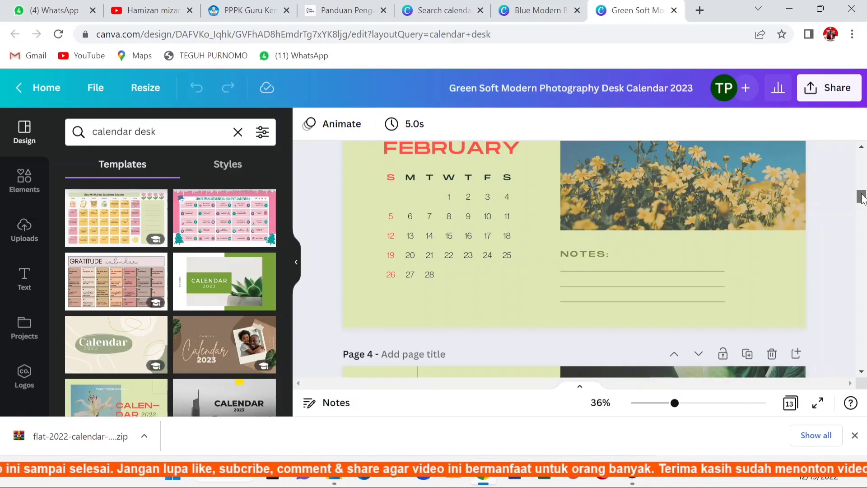
Step: Remove the lily flower photo from its frame on the page 1 cover
{"action": "left_click_drag", "start_coordinate": [862, 197], "coordinate": [862, 157]}
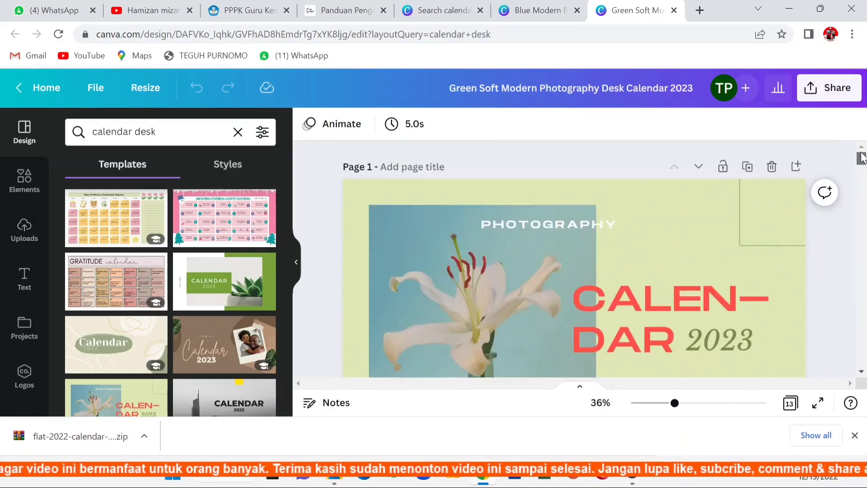
{"action": "left_click", "coordinate": [443, 242]}
{"action": "key", "text": "Delete"}
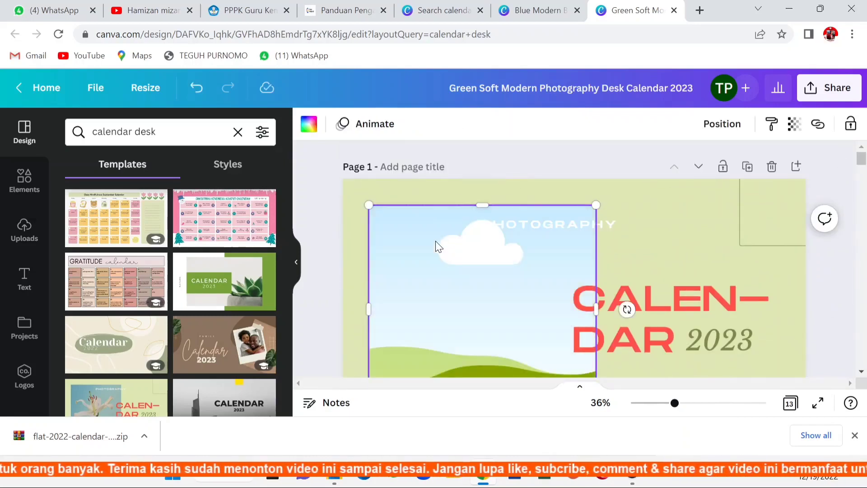
Step: Fill the empty photo frame on the page 1 cover with the uploaded Rapor SP image
{"action": "left_click", "coordinate": [23, 246]}
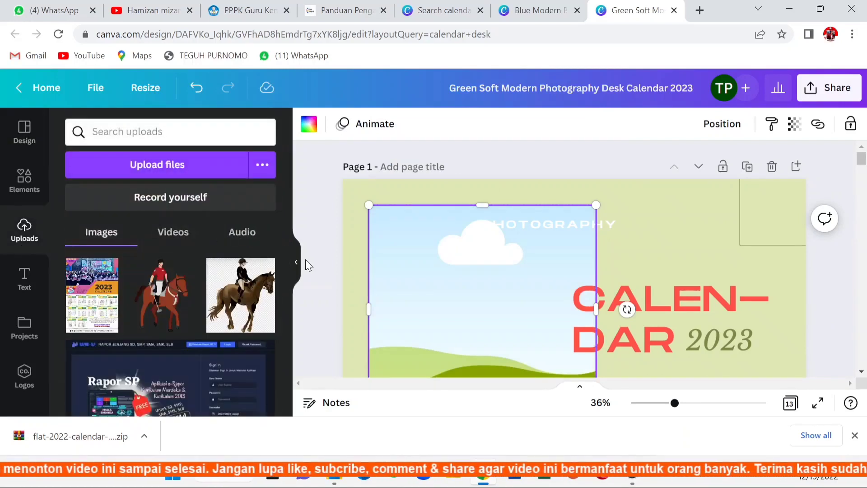
{"action": "left_click", "coordinate": [116, 402]}
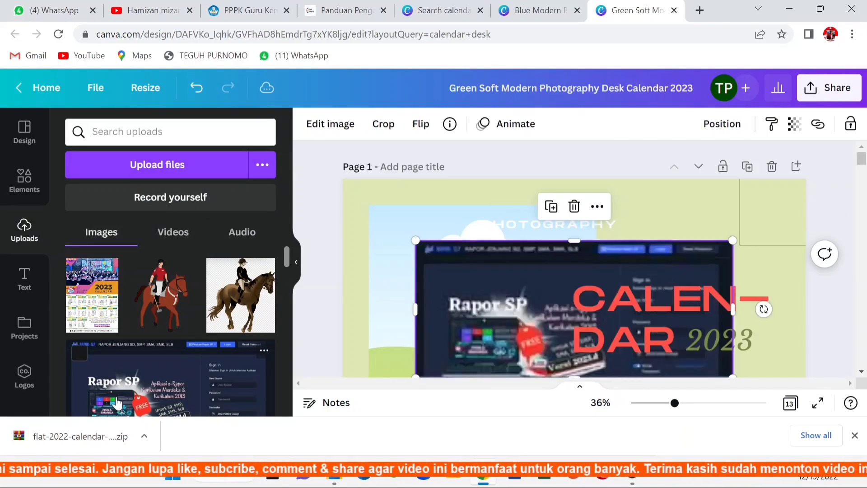
{"action": "left_click_drag", "start_coordinate": [510, 331], "coordinate": [447, 293]}
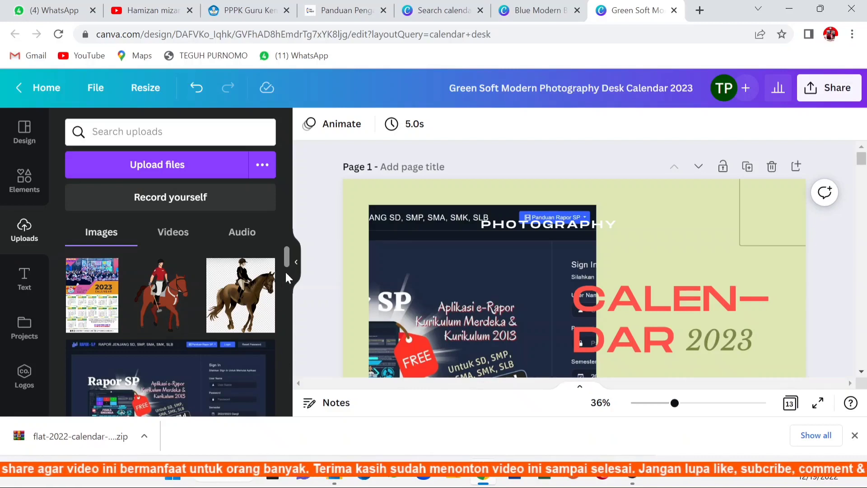
{"action": "scroll", "coordinate": [285, 270], "scroll_direction": "down", "scroll_amount": 2}
Step: Search Google Images in a new browser tab for "pemandangan pegunungan.png" and look through the mountain pictures
{"action": "left_click", "coordinate": [700, 10]}
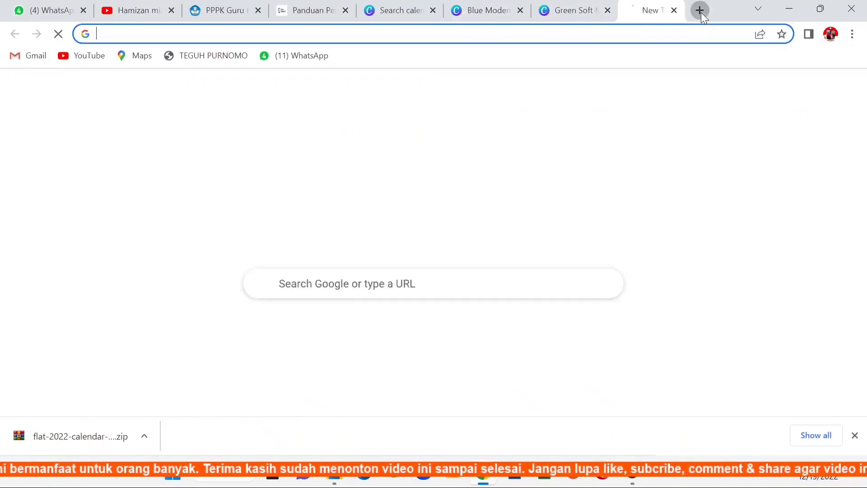
{"action": "left_click", "coordinate": [281, 284]}
{"action": "type", "text": "pemandangan"}
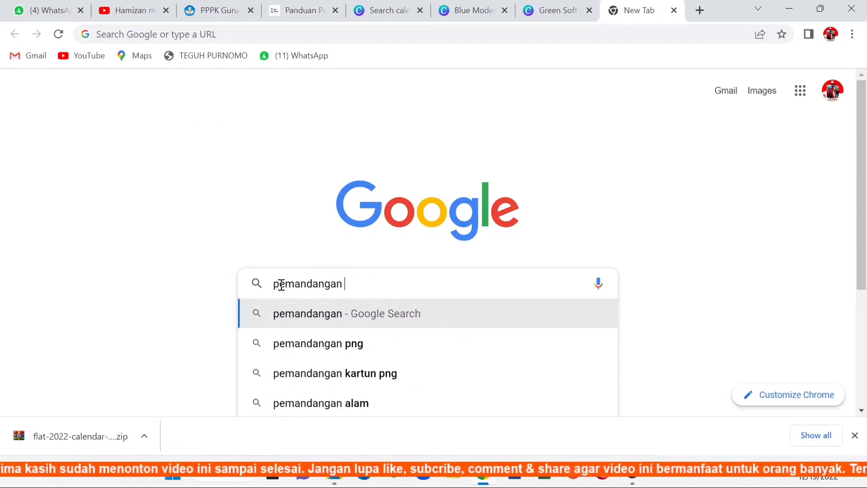
{"action": "type", "text": " pegunungan.png"}
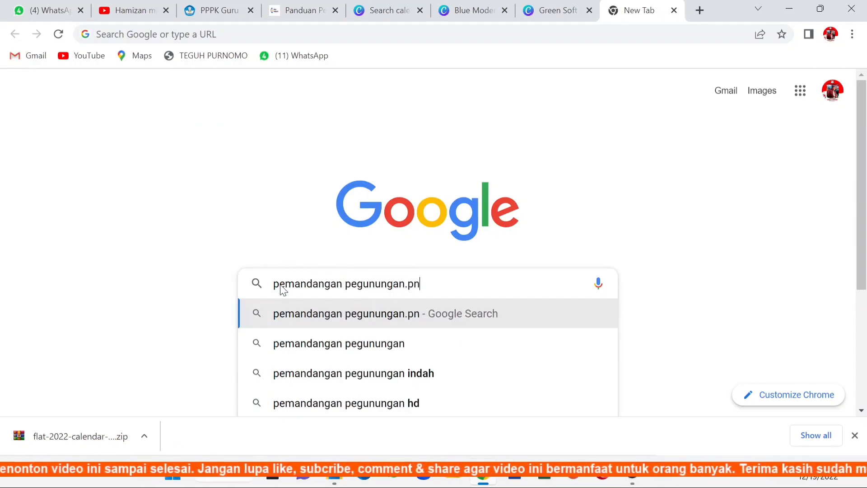
{"action": "key", "text": "Return"}
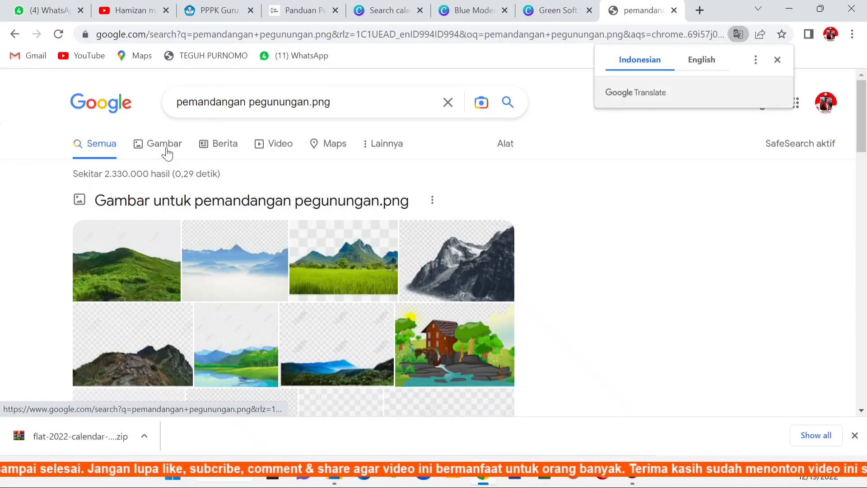
{"action": "left_click", "coordinate": [168, 150]}
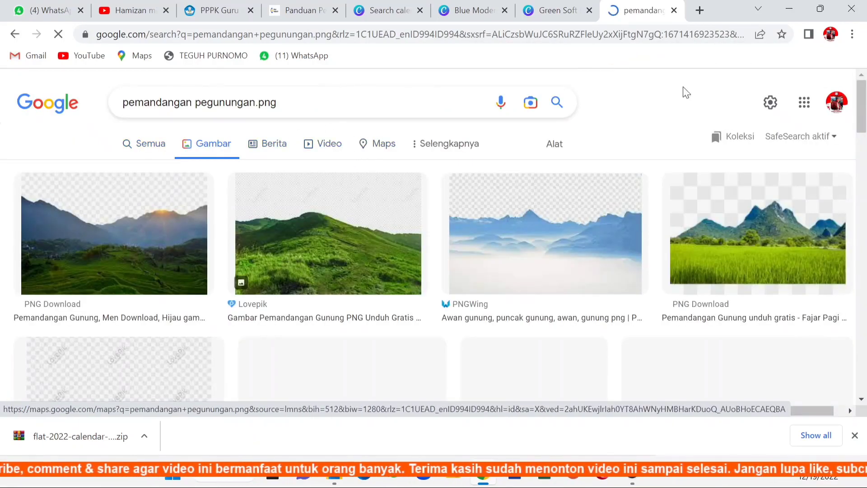
{"action": "left_click", "coordinate": [865, 179]}
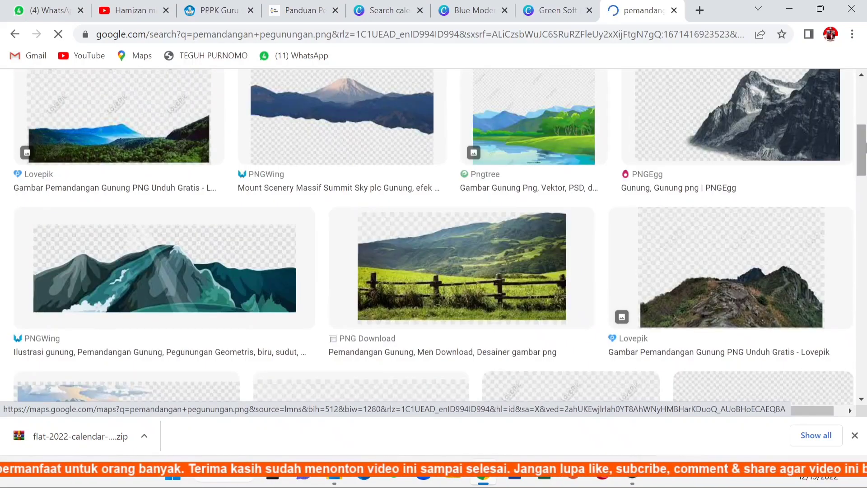
{"action": "scroll", "coordinate": [865, 174], "scroll_direction": "down", "scroll_amount": 2}
{"action": "scroll", "coordinate": [865, 171], "scroll_direction": "down", "scroll_amount": 1}
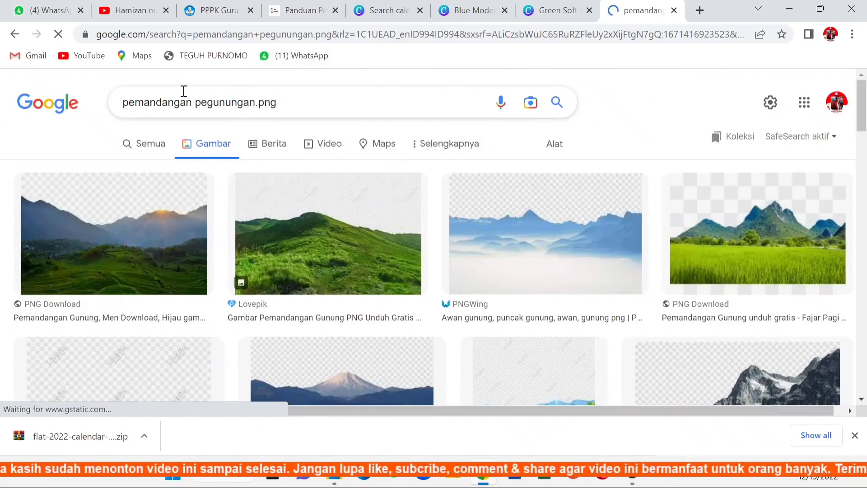
Step: Search the images for "pegunungan" and save the Detik Travel mountain photo as a JPEG in the Downloads folder
{"action": "triple_click", "coordinate": [184, 91]}
{"action": "type", "text": "pegunungan"}
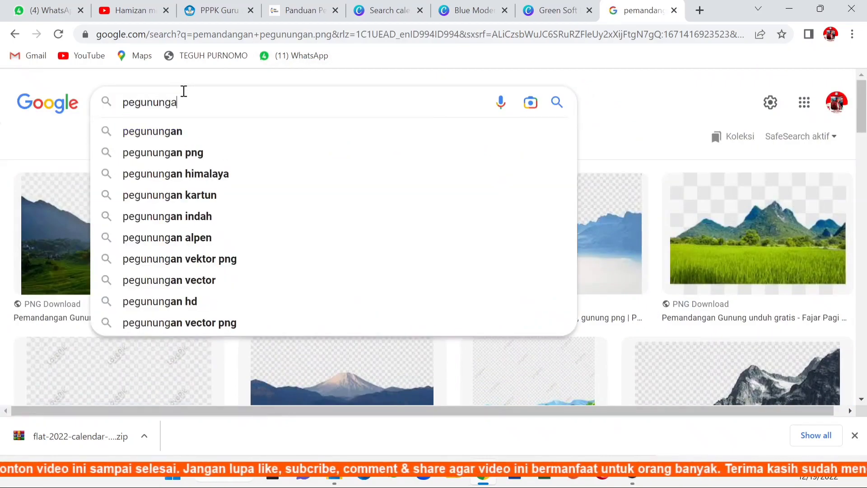
{"action": "key", "text": "Return"}
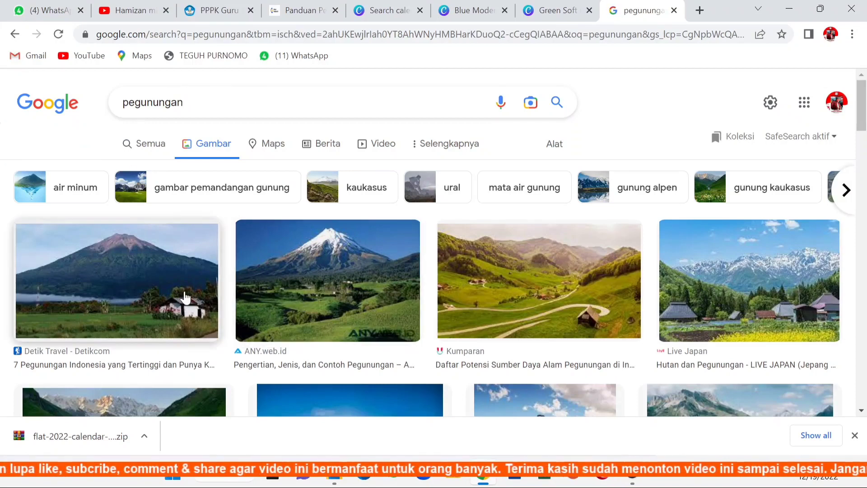
{"action": "left_click", "coordinate": [135, 289]}
{"action": "right_click", "coordinate": [730, 214]}
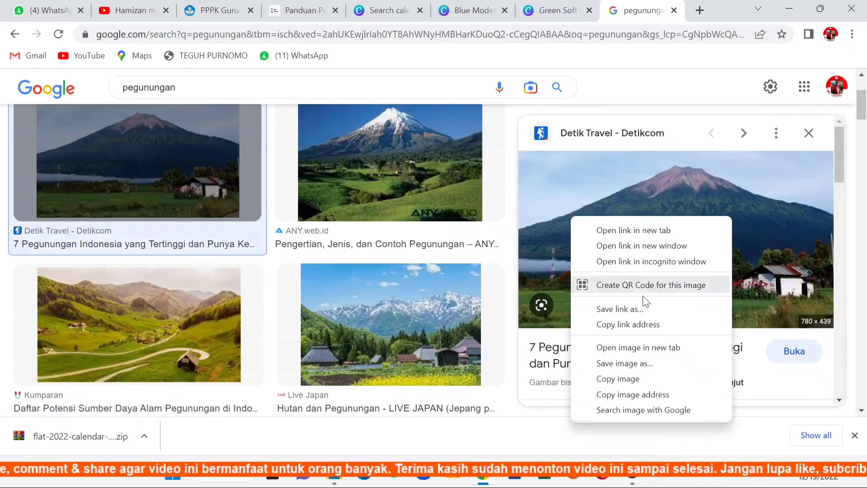
{"action": "left_click", "coordinate": [627, 365]}
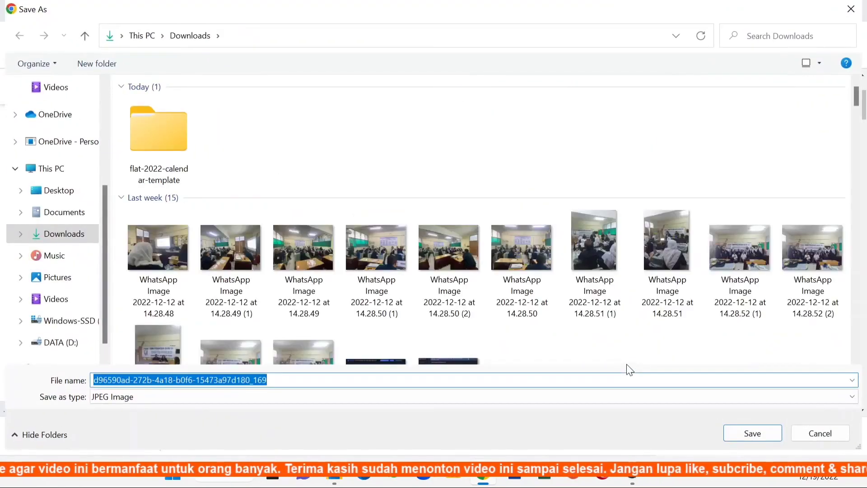
{"action": "left_click", "coordinate": [741, 430]}
Step: Return to the Green Soft Modern Photography Desk Calendar design and upload the mountain photo from Downloads
{"action": "left_click", "coordinate": [547, 5]}
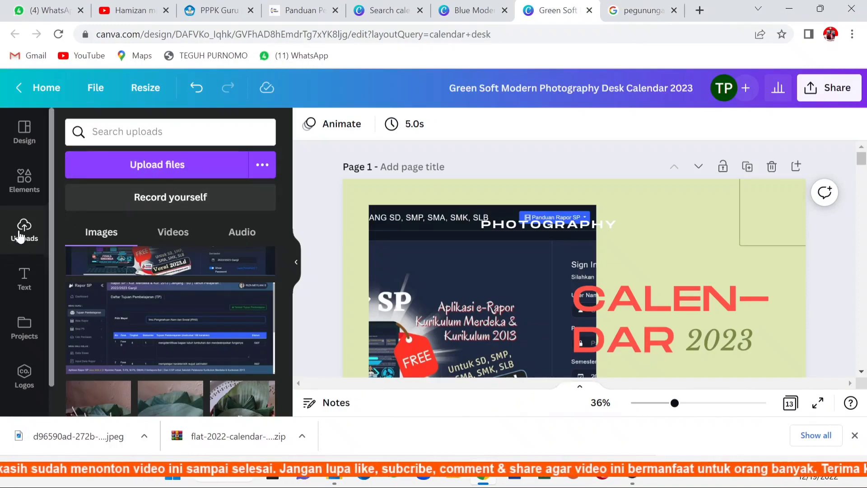
{"action": "left_click", "coordinate": [140, 163]}
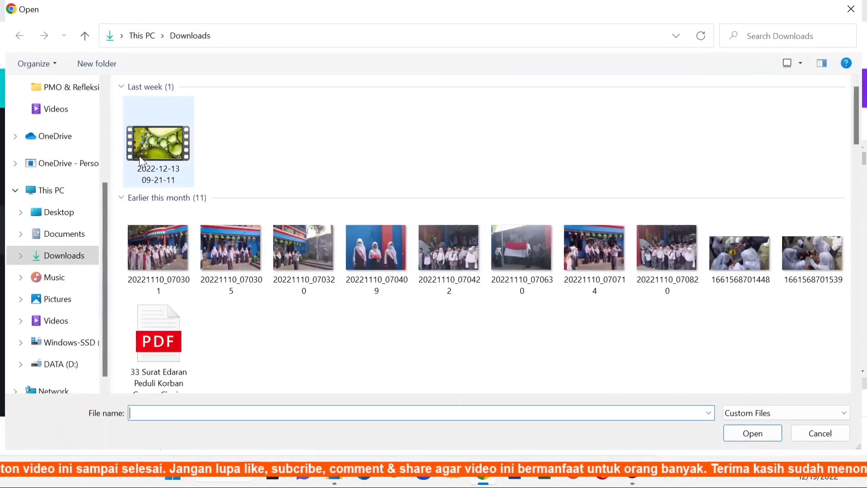
{"action": "left_click", "coordinate": [231, 165]}
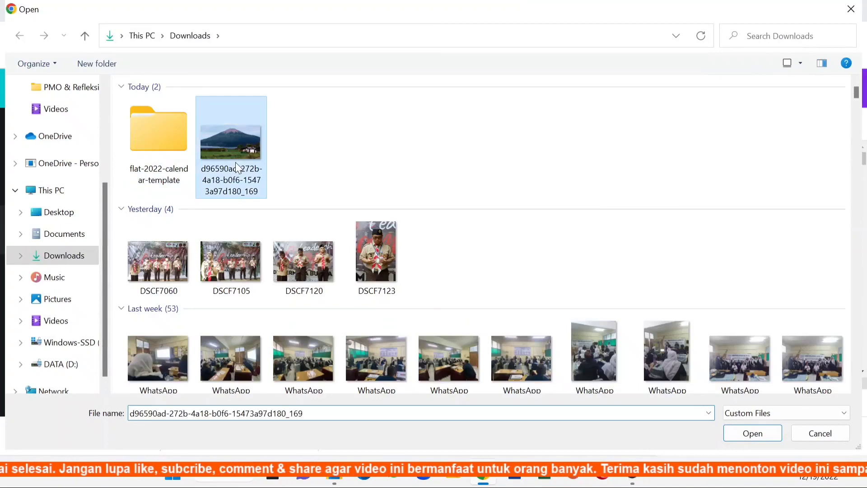
{"action": "left_click", "coordinate": [738, 434]}
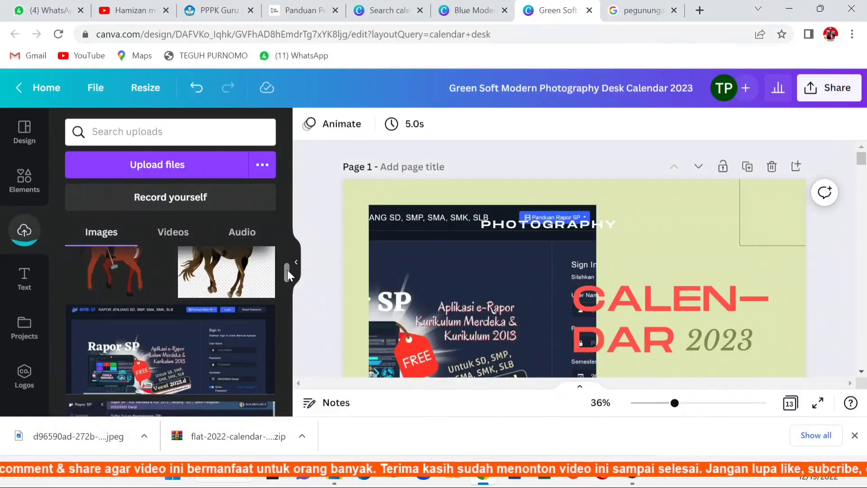
Step: Add the uploaded mountain photo to page 1 and drop it into the cover's photo frame, replacing the Rapor SP image
{"action": "scroll", "coordinate": [287, 270], "scroll_direction": "up", "scroll_amount": 2}
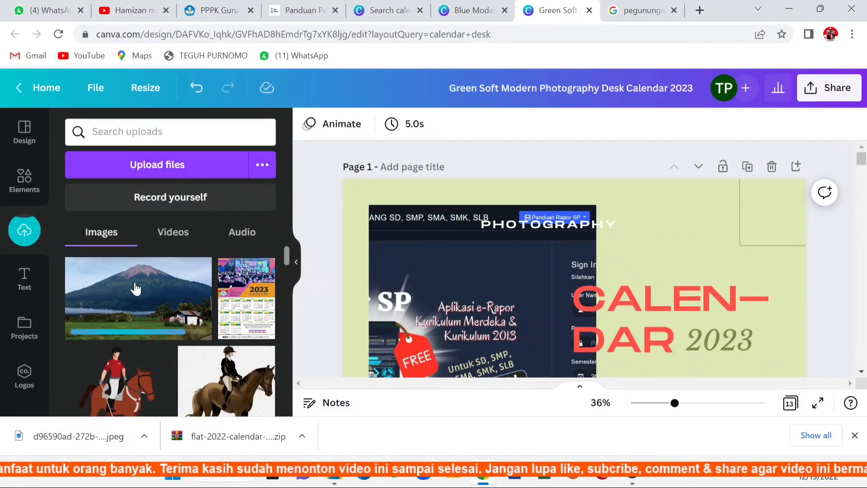
{"action": "left_click", "coordinate": [136, 288]}
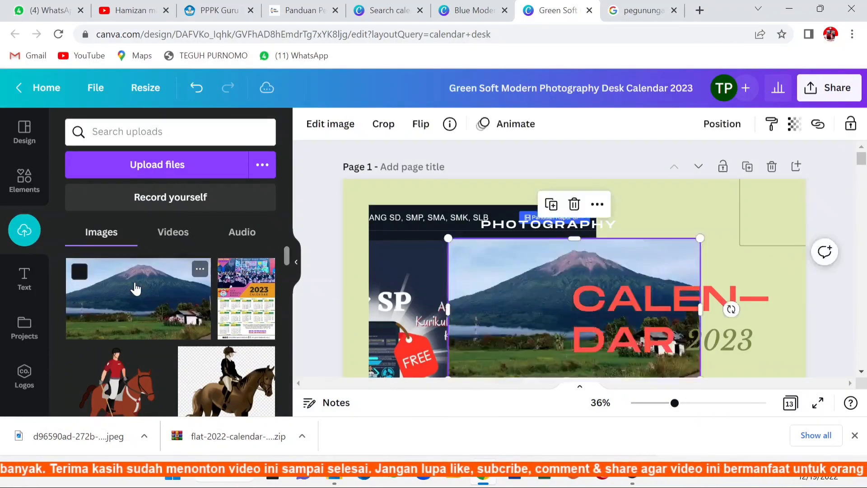
{"action": "left_click_drag", "start_coordinate": [526, 267], "coordinate": [457, 258]}
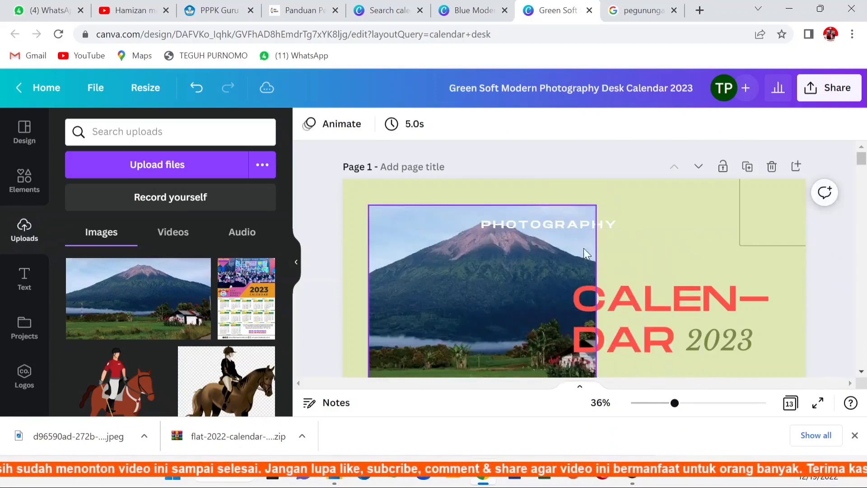